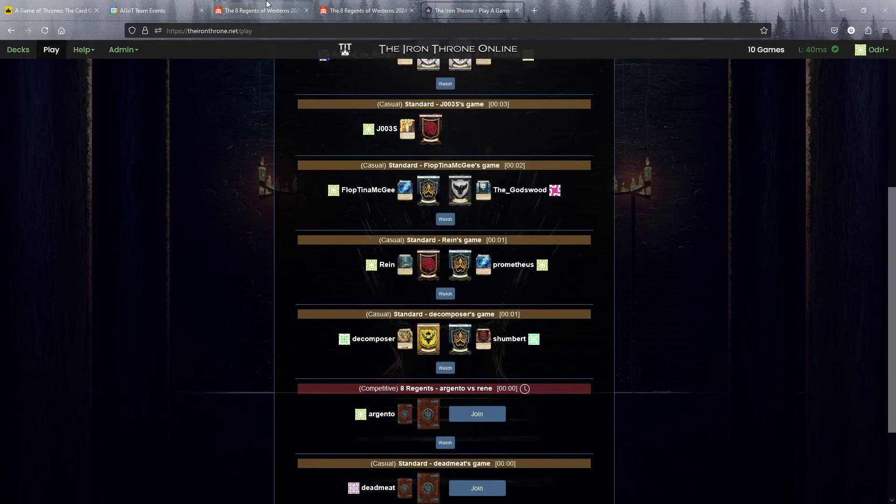
Step: Switch to the 8 Regents of Westeros 2024 tab to view the Jousting Pavilion scoreboard
{"action": "left_click", "coordinate": [260, 10]}
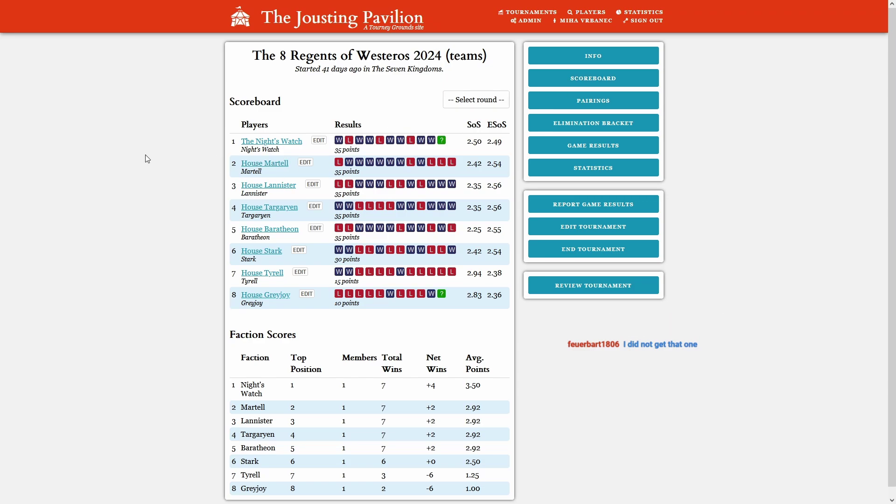
{"action": "key", "text": "ctrl+Tab"}
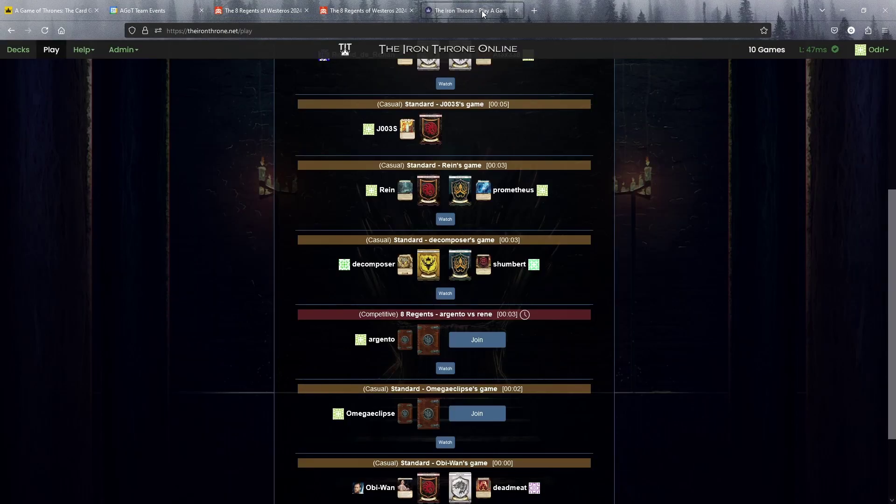
{"action": "scroll", "coordinate": [179, 231], "scroll_direction": "down", "scroll_amount": 1}
{"action": "scroll", "coordinate": [179, 230], "scroll_direction": "up", "scroll_amount": 8}
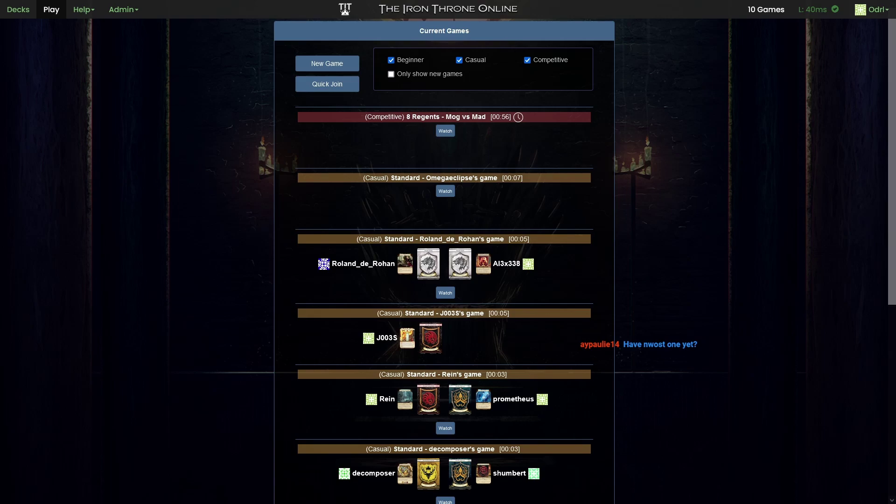
{"action": "scroll", "coordinate": [677, 261], "scroll_direction": "down", "scroll_amount": 5}
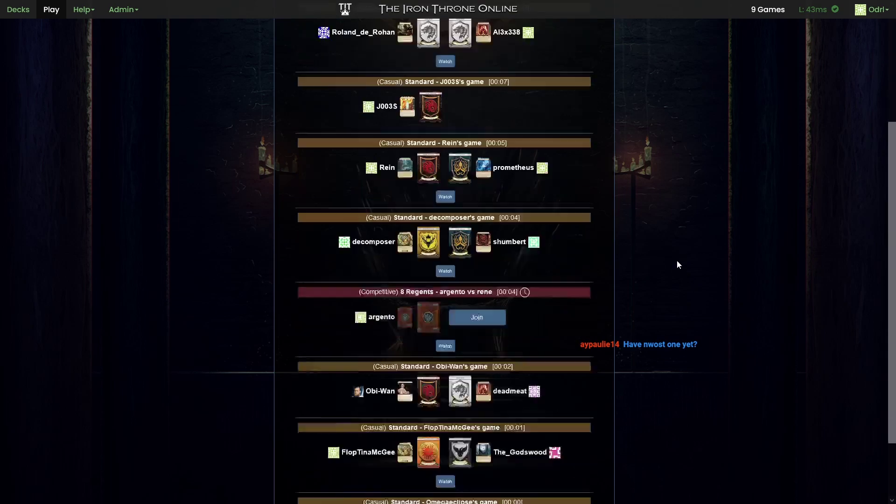
{"action": "scroll", "coordinate": [677, 261], "scroll_direction": "down", "scroll_amount": 1}
{"action": "scroll", "coordinate": [676, 261], "scroll_direction": "up", "scroll_amount": 5}
{"action": "scroll", "coordinate": [676, 260], "scroll_direction": "down", "scroll_amount": 1}
{"action": "scroll", "coordinate": [677, 261], "scroll_direction": "down", "scroll_amount": 3}
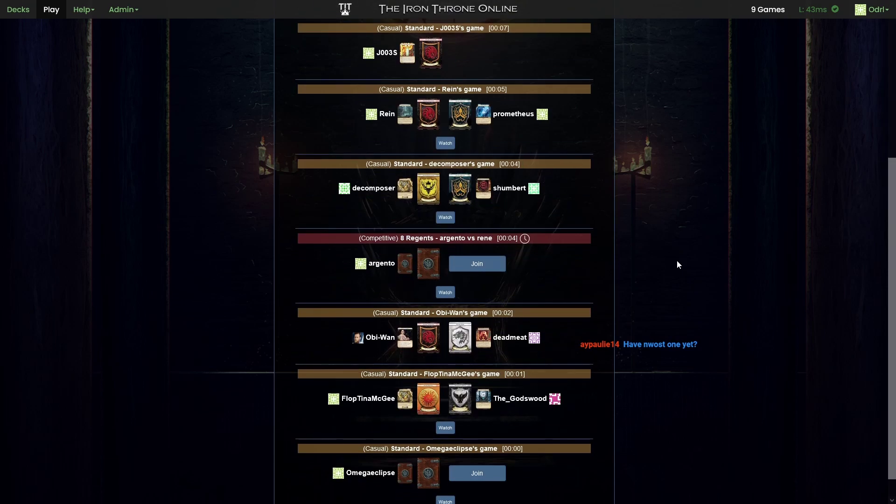
{"action": "scroll", "coordinate": [677, 261], "scroll_direction": "down", "scroll_amount": 1}
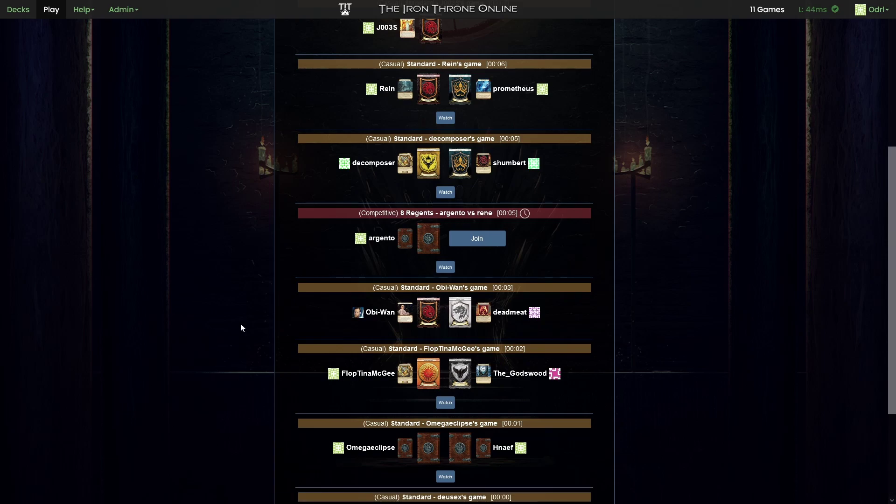
{"action": "scroll", "coordinate": [181, 313], "scroll_direction": "down", "scroll_amount": 2}
{"action": "scroll", "coordinate": [182, 313], "scroll_direction": "up", "scroll_amount": 2}
{"action": "scroll", "coordinate": [182, 313], "scroll_direction": "up", "scroll_amount": 3}
{"action": "scroll", "coordinate": [181, 313], "scroll_direction": "up", "scroll_amount": 2}
{"action": "scroll", "coordinate": [182, 313], "scroll_direction": "down", "scroll_amount": 3}
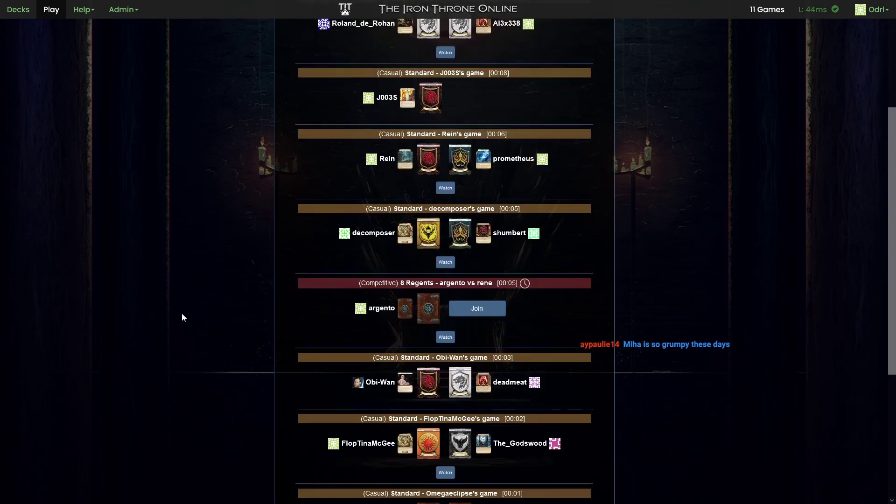
{"action": "scroll", "coordinate": [182, 313], "scroll_direction": "down", "scroll_amount": 1}
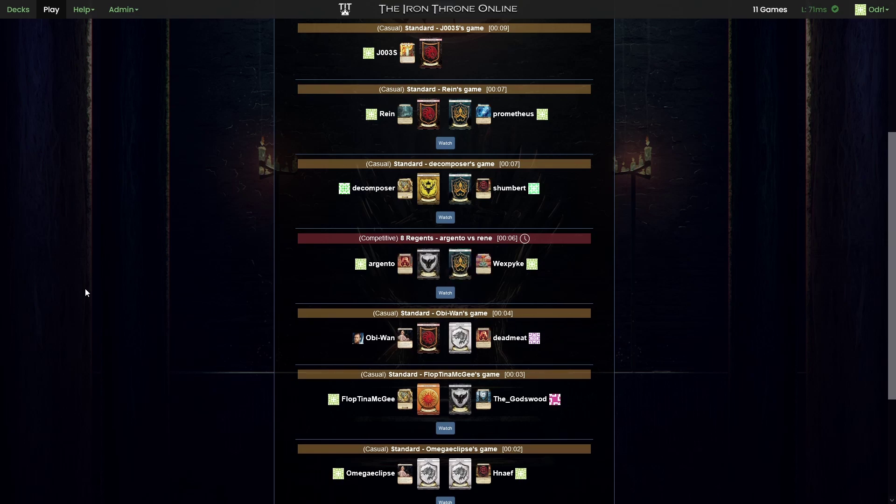
Step: Join the competitive argento vs Wexpyke game as a spectator
{"action": "left_click", "coordinate": [445, 292]}
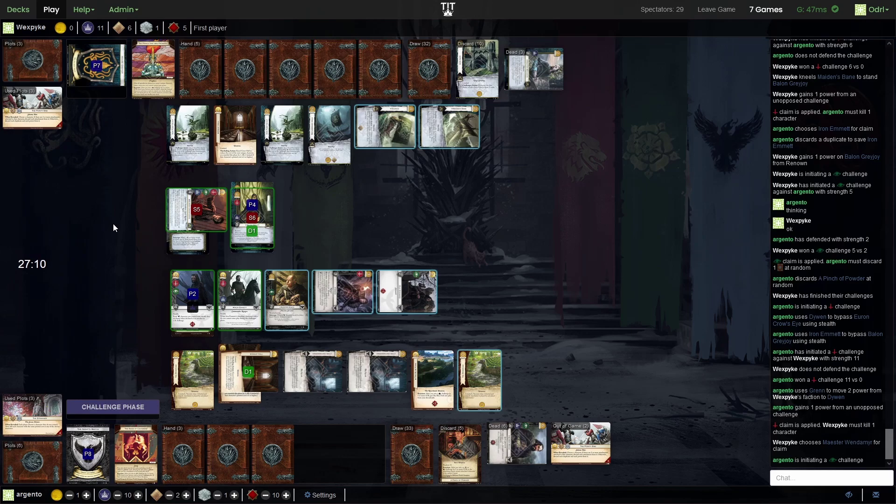
Step: Check argento's Used Plots and Out of Game piles, then close the popup
{"action": "mouse_move", "coordinate": [581, 444]}
{"action": "left_click", "coordinate": [33, 419]}
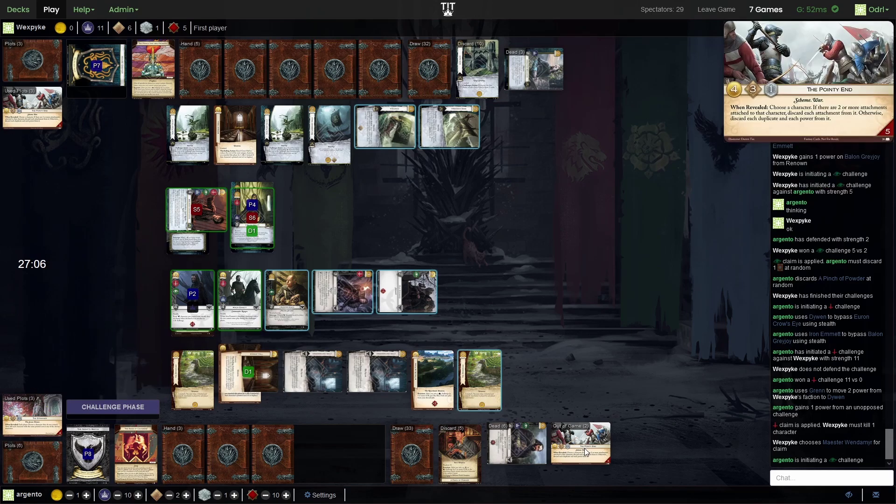
{"action": "left_click", "coordinate": [585, 453]}
{"action": "left_click", "coordinate": [94, 270]}
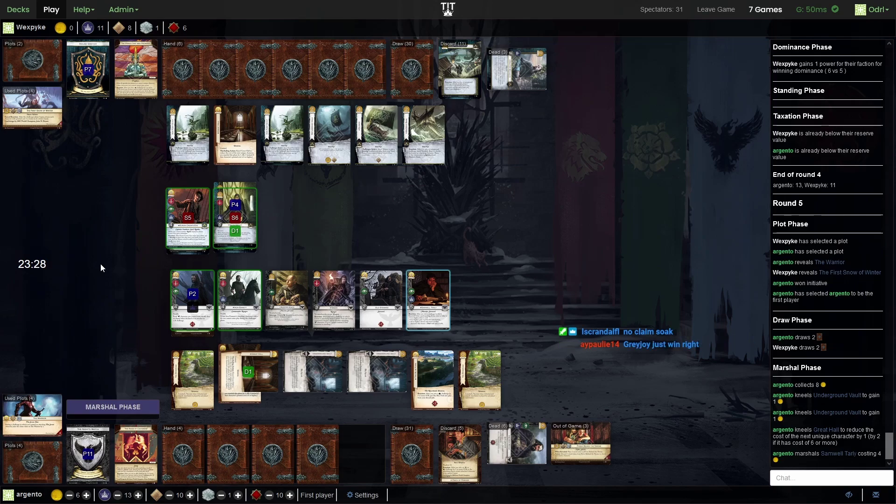
Step: Review Wexpyke's used plot cards twice, then close the plots view
{"action": "mouse_move", "coordinate": [32, 106]}
{"action": "left_click", "coordinate": [36, 116]}
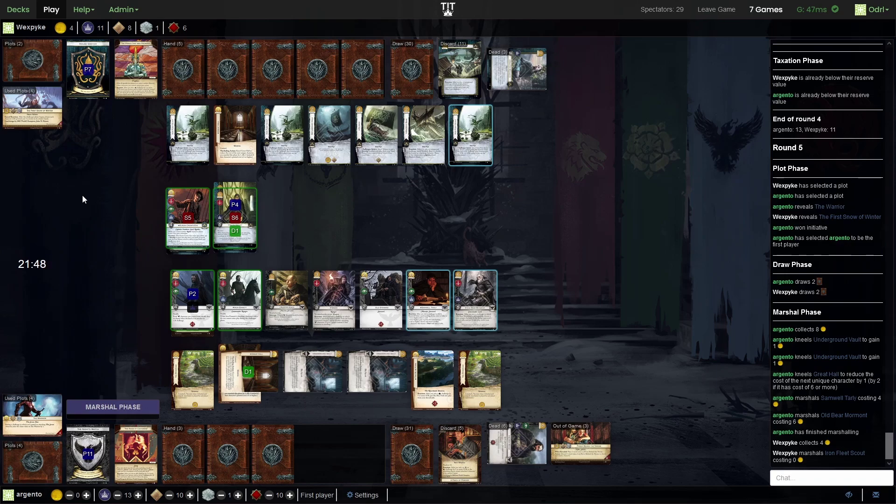
{"action": "mouse_move", "coordinate": [428, 299]}
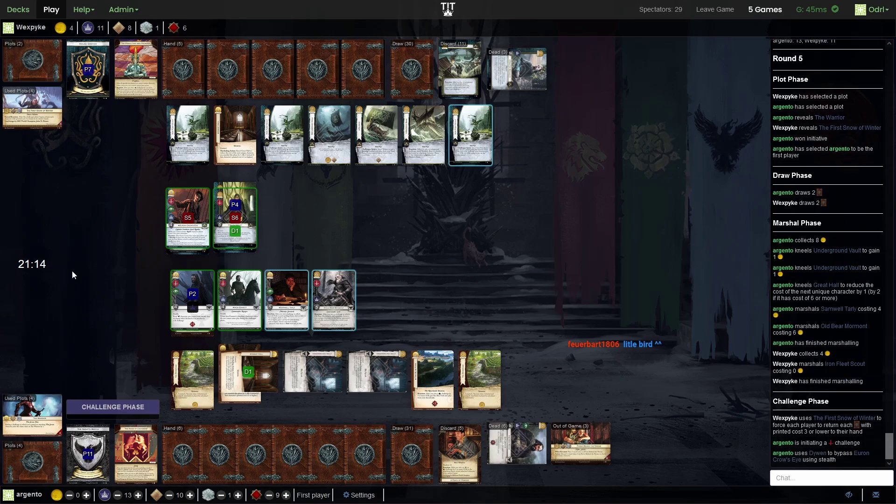
{"action": "left_click", "coordinate": [33, 105]}
{"action": "left_click", "coordinate": [113, 206]}
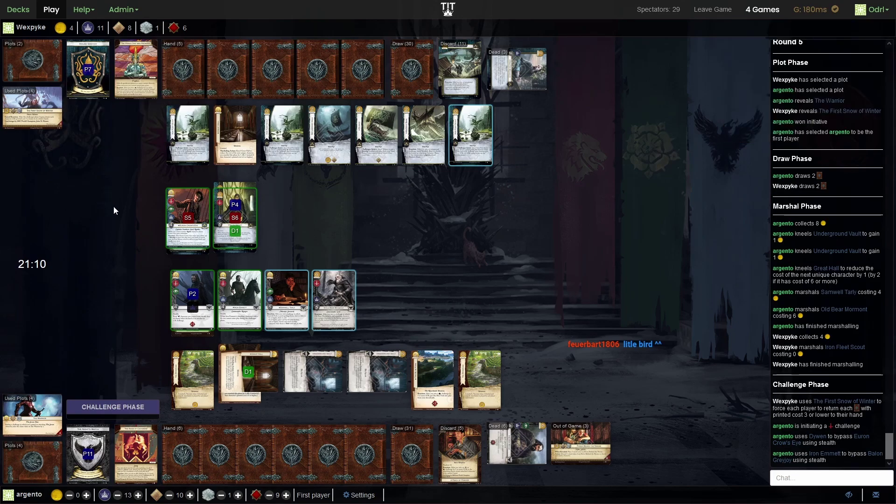
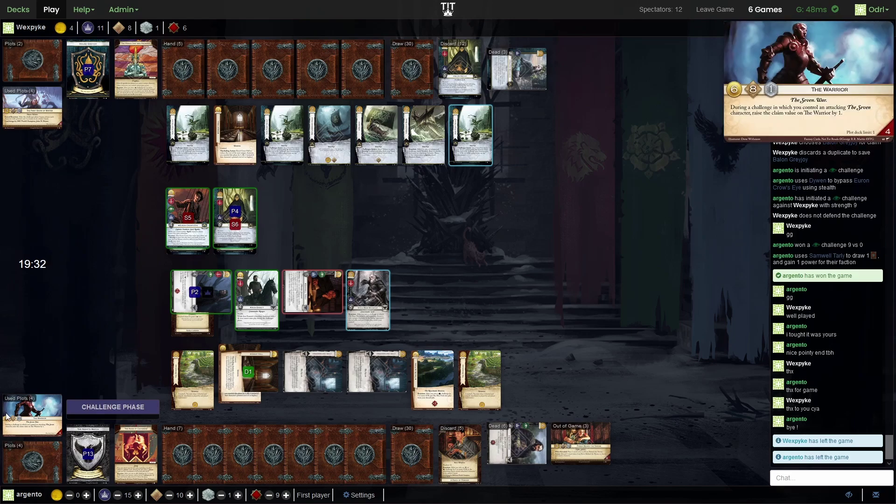
Step: Review the winning player's used plots and the losing player's discard pile on the finished board
{"action": "left_click", "coordinate": [31, 418]}
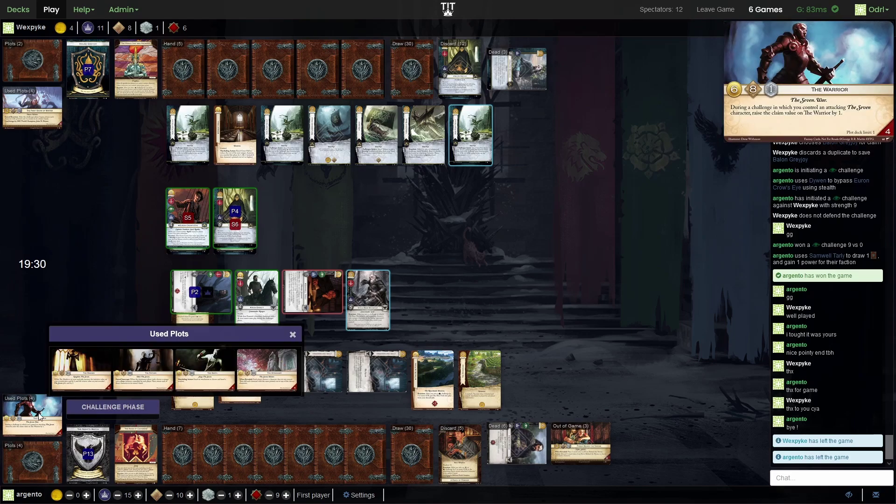
{"action": "left_click", "coordinate": [94, 323]}
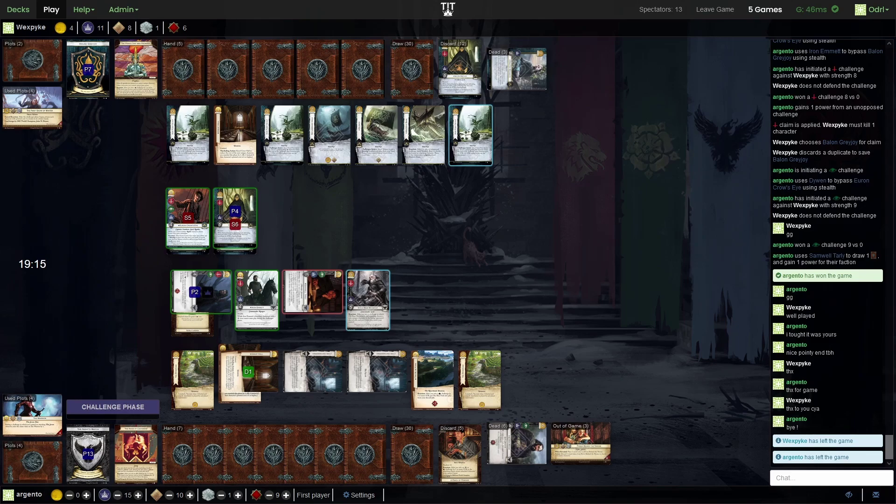
{"action": "mouse_move", "coordinate": [368, 300]}
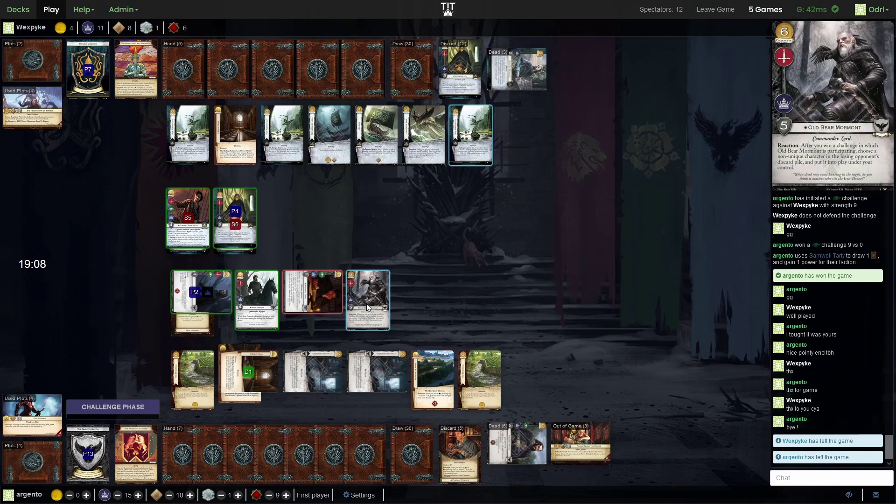
{"action": "left_click", "coordinate": [479, 75]}
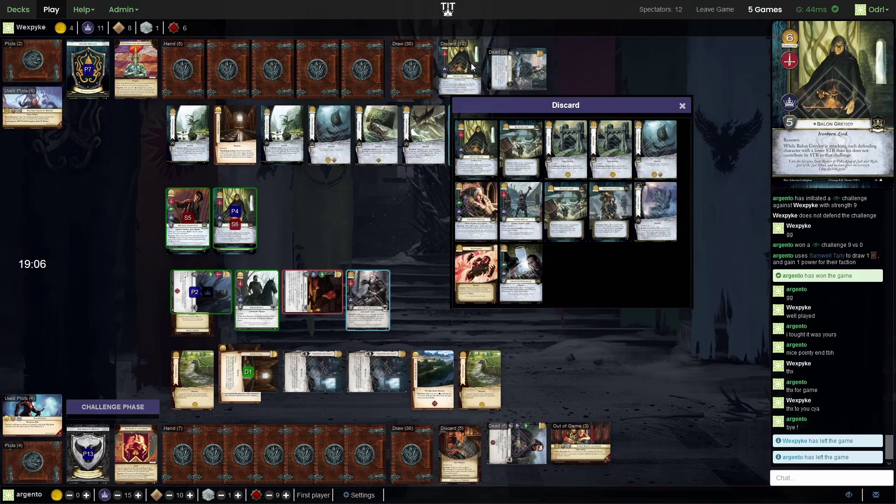
{"action": "left_click", "coordinate": [473, 67]}
{"action": "mouse_move", "coordinate": [368, 300]}
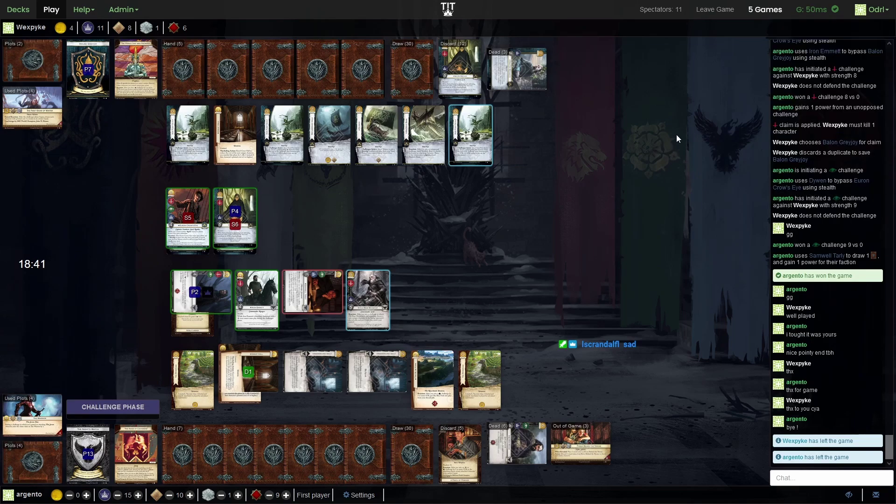
Step: Leave the finished game and reload the 8 Regents of Westeros scoreboard on The Jousting Pavilion
{"action": "left_click", "coordinate": [715, 10]}
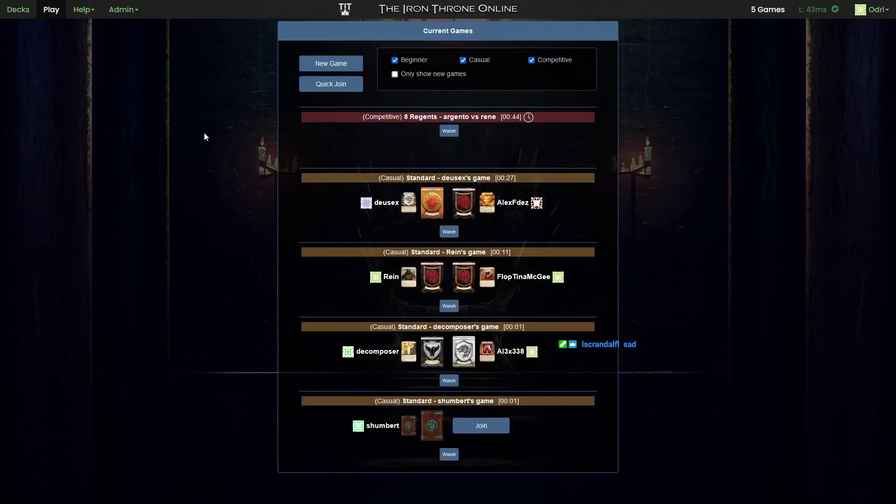
{"action": "left_click", "coordinate": [276, 9]}
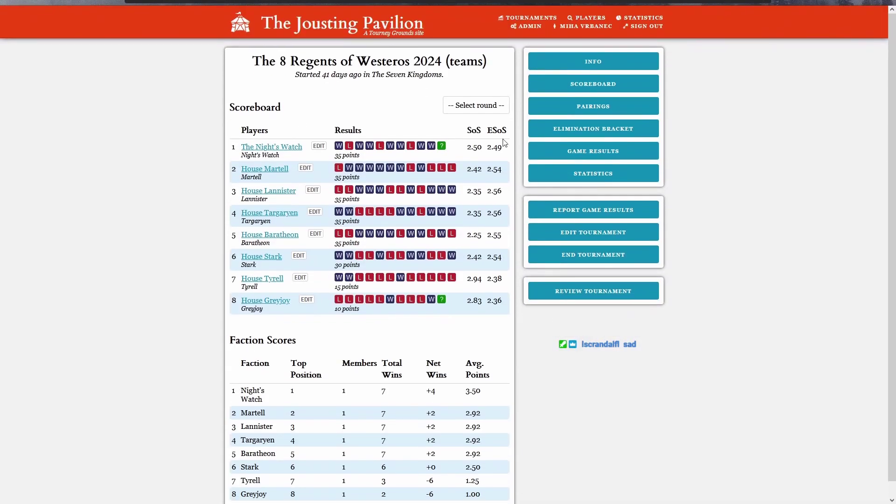
{"action": "key", "text": "F5"}
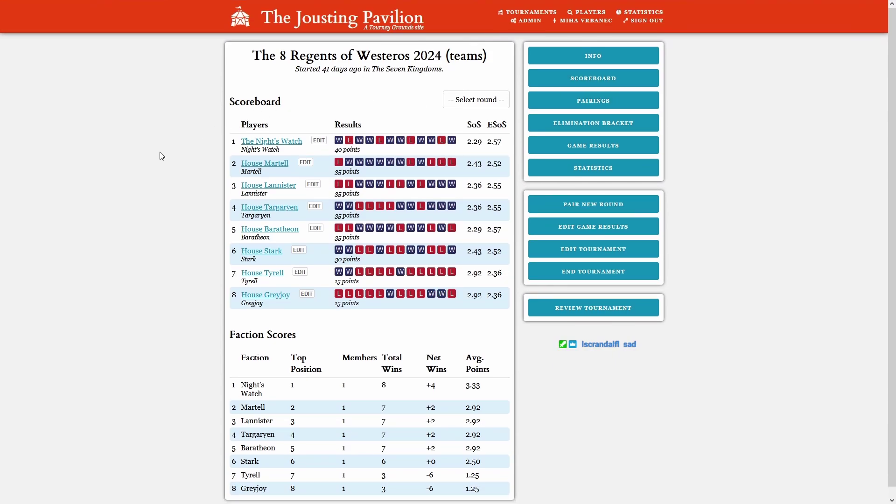